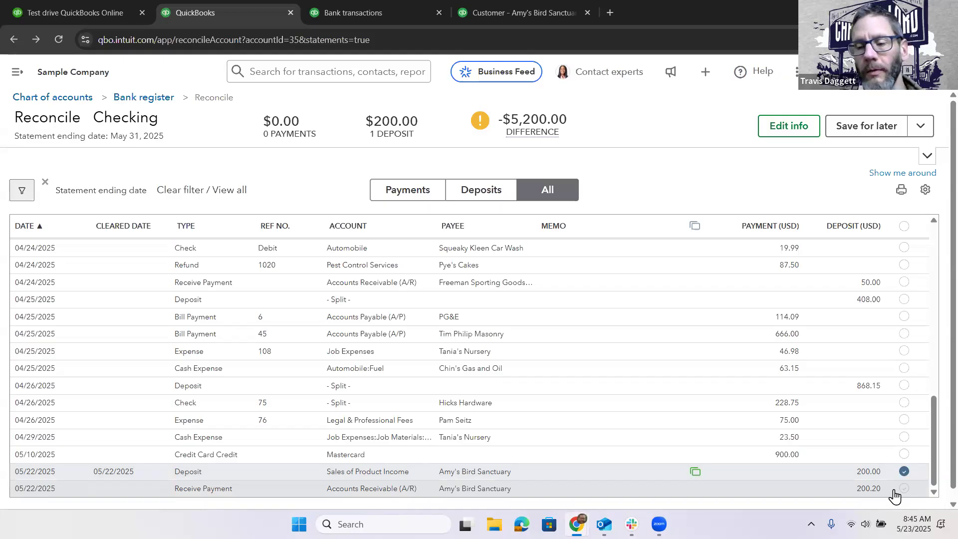
- Change the 05/22/2025 Amy's Bird Sanctuary $200.20 payment to deposit to Undeposited Funds, save it, and recheck the reconciliation list
click(794, 471)
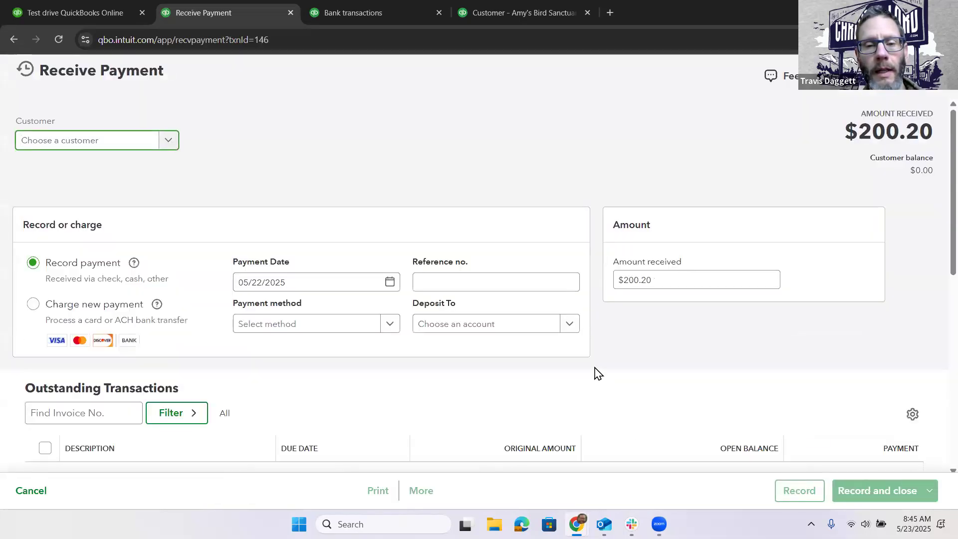
click(569, 324)
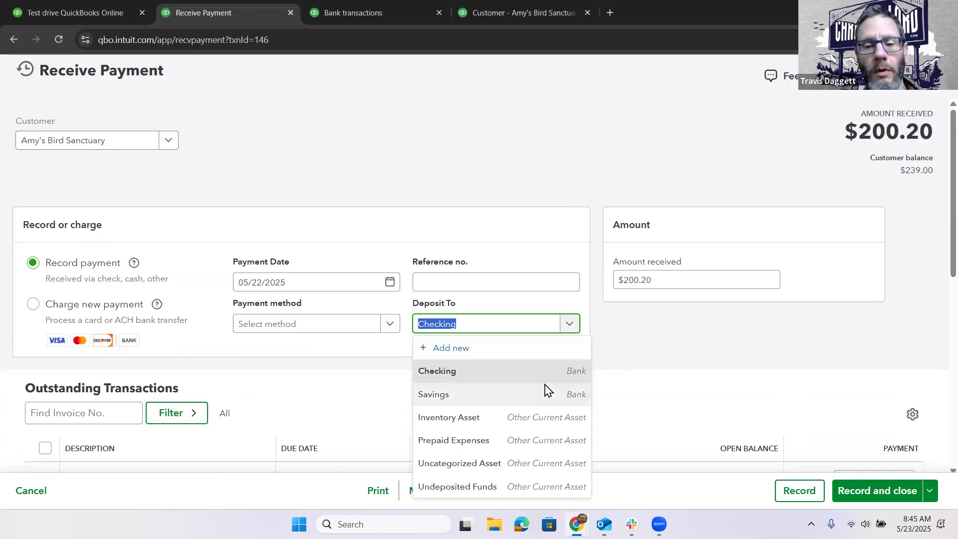
click(508, 486)
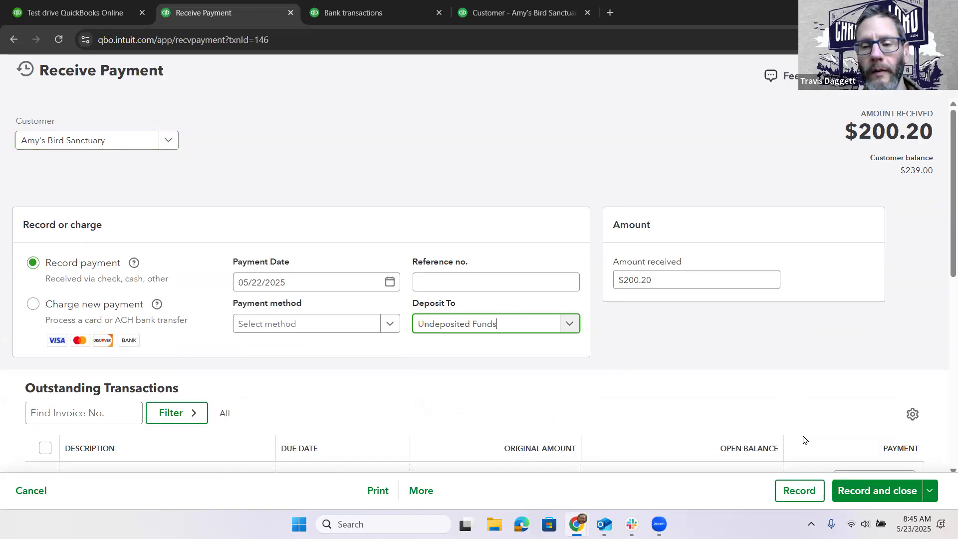
click(877, 492)
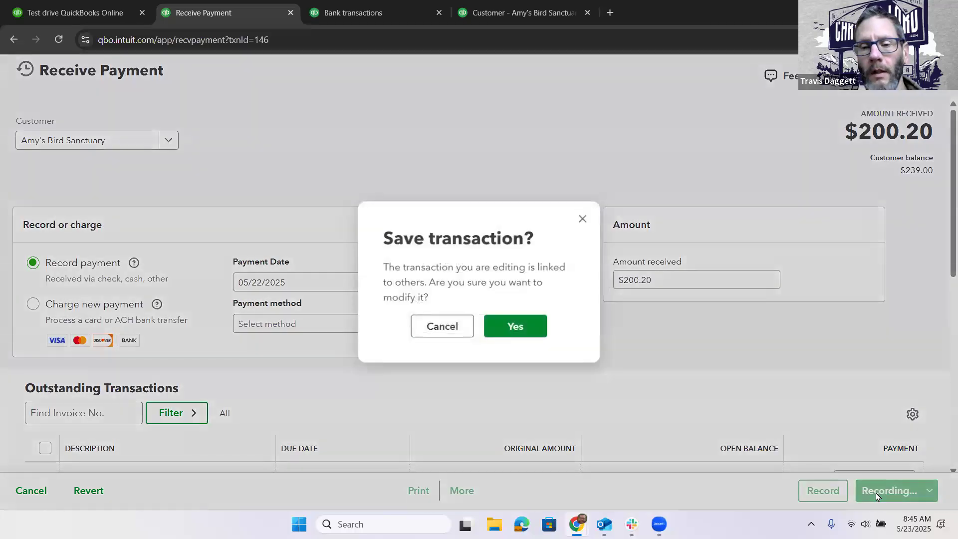
click(529, 331)
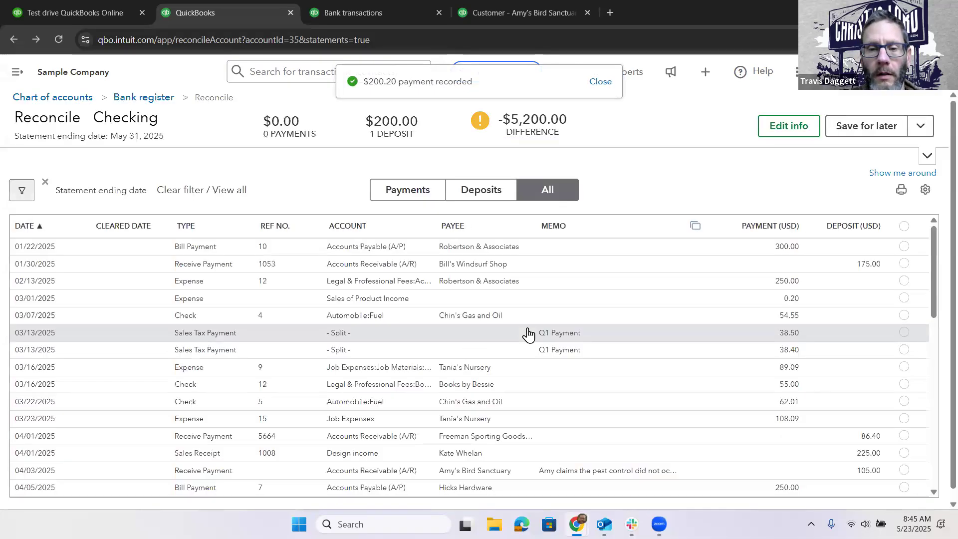
scroll(572, 424, down, 10)
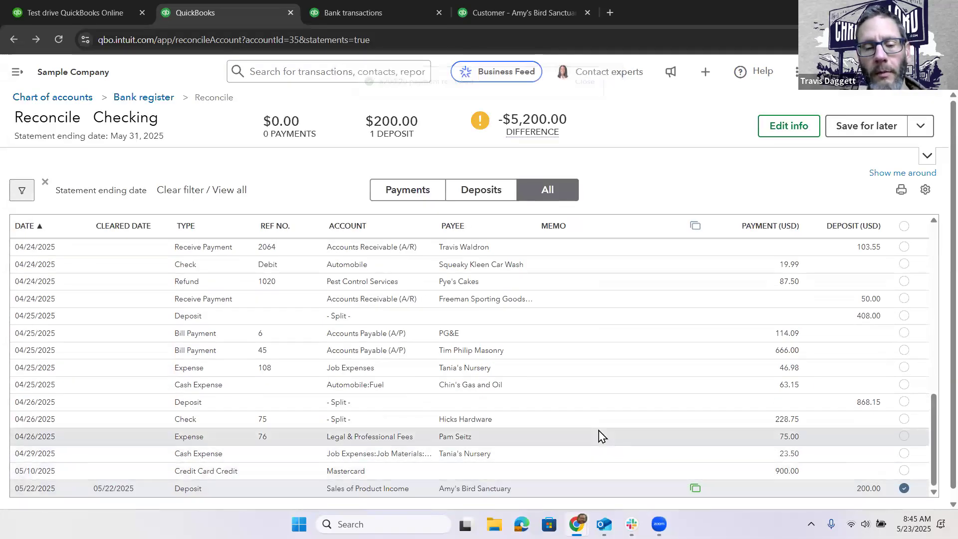
scroll(600, 436, up, 10)
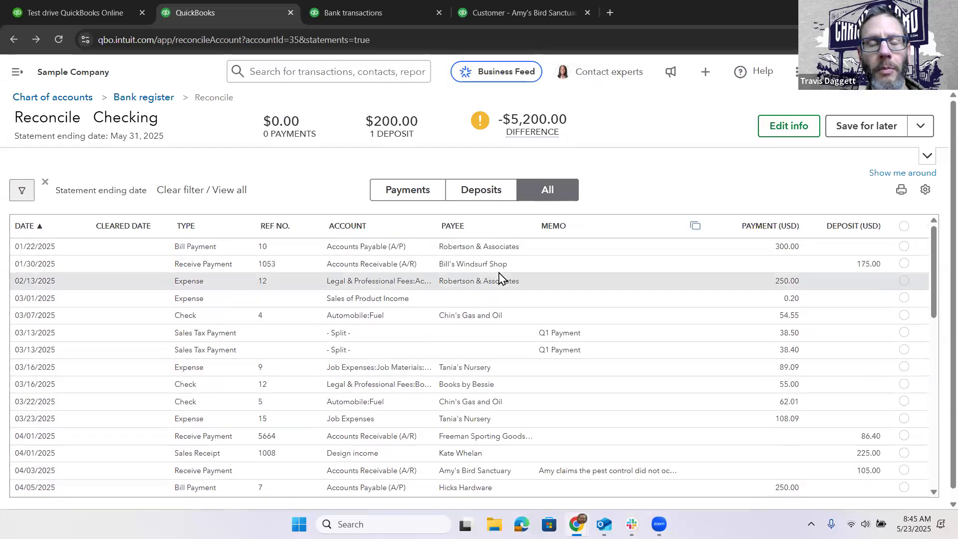
- Undo the categorized 05/22/2025 A Rental deposit in the Checking account's bank transactions
click(375, 13)
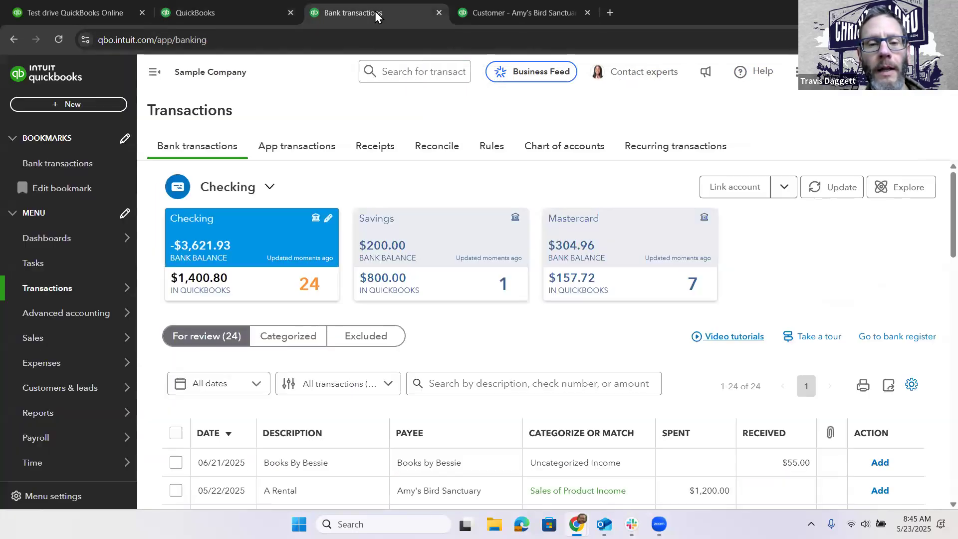
click(302, 336)
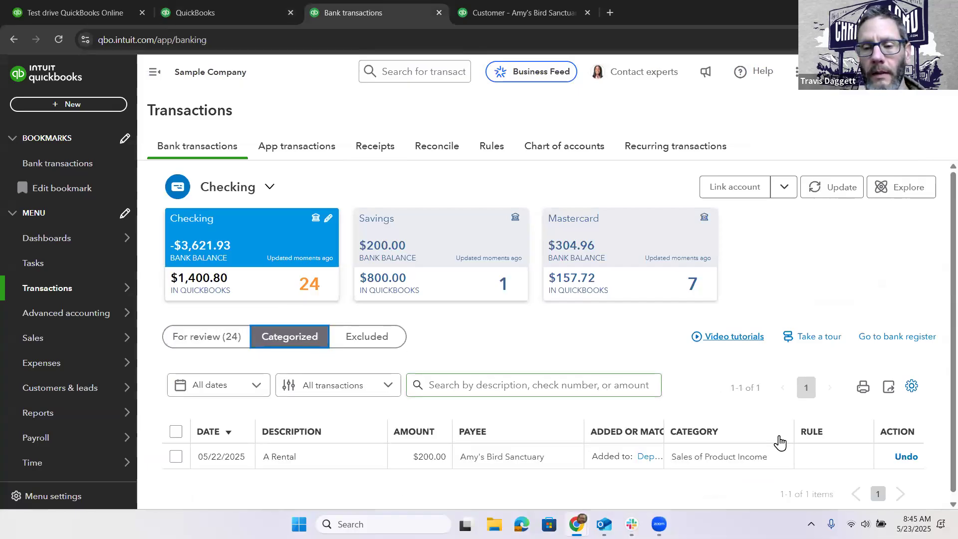
click(906, 457)
- Find other matches for the $200.00 A Rental deposit under review and select Amy's Bird Sanctuary's 05/22/2025 payment of $200.20
click(231, 337)
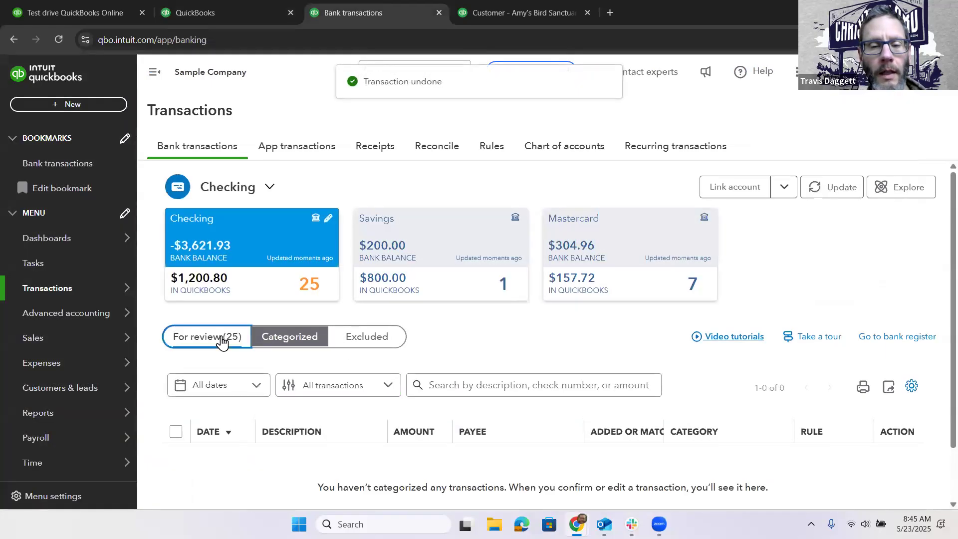
scroll(325, 345, down, 2)
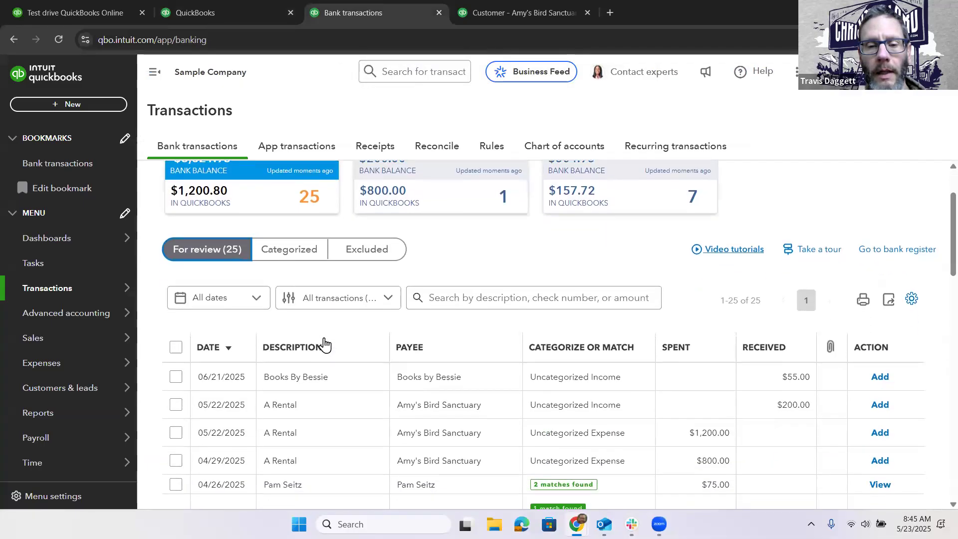
click(361, 398)
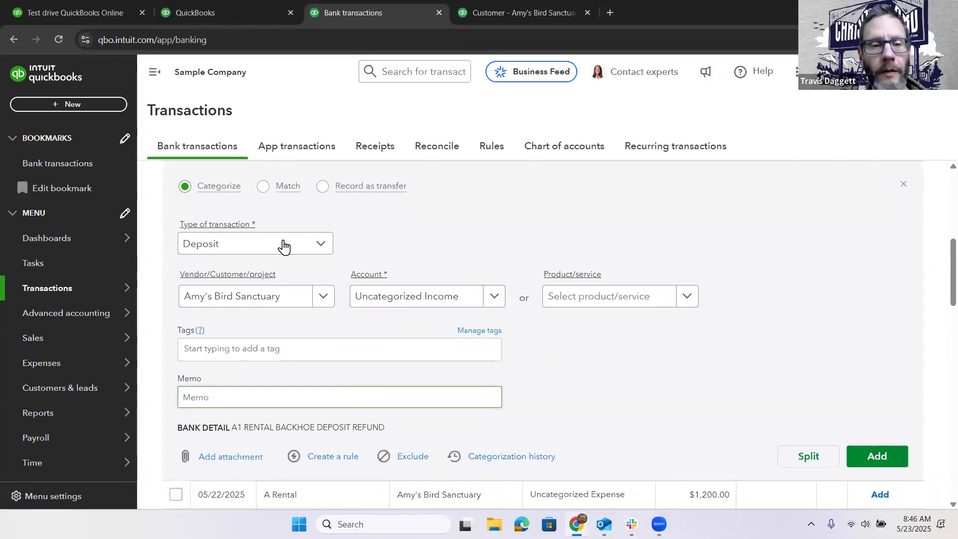
click(263, 187)
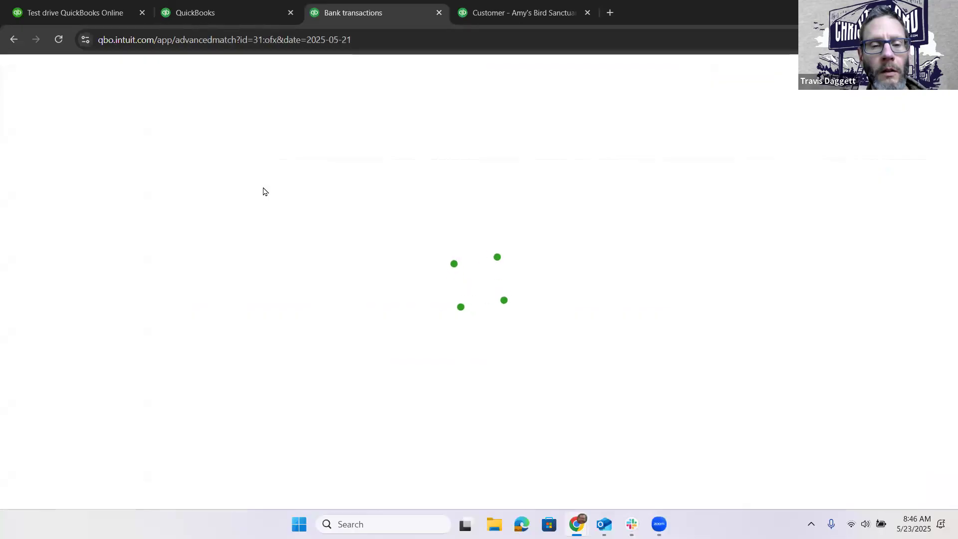
scroll(250, 347, down, 12)
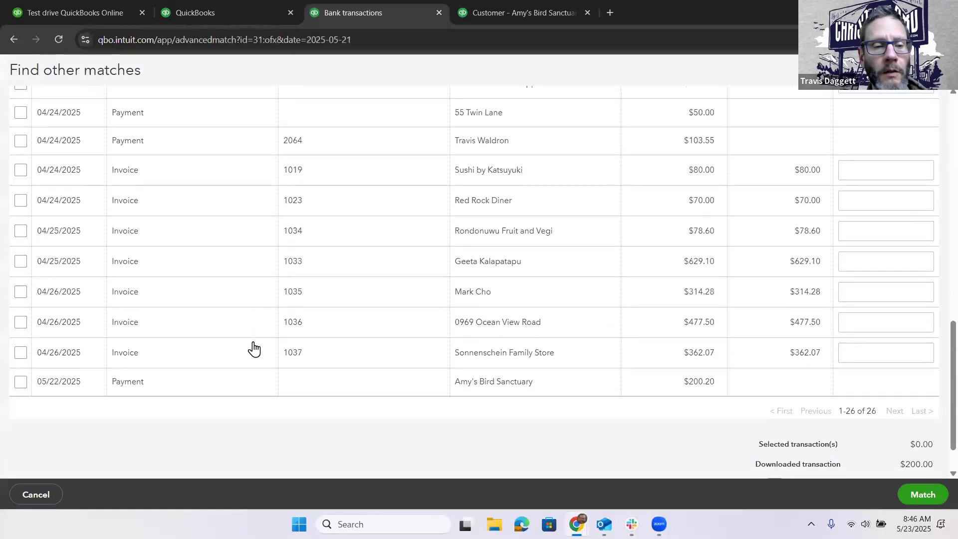
scroll(253, 347, down, 1)
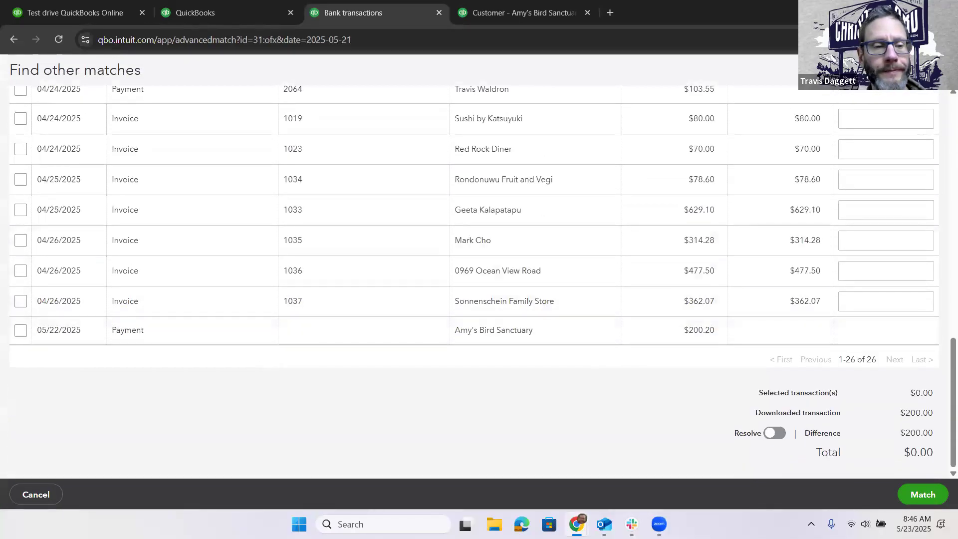
click(20, 332)
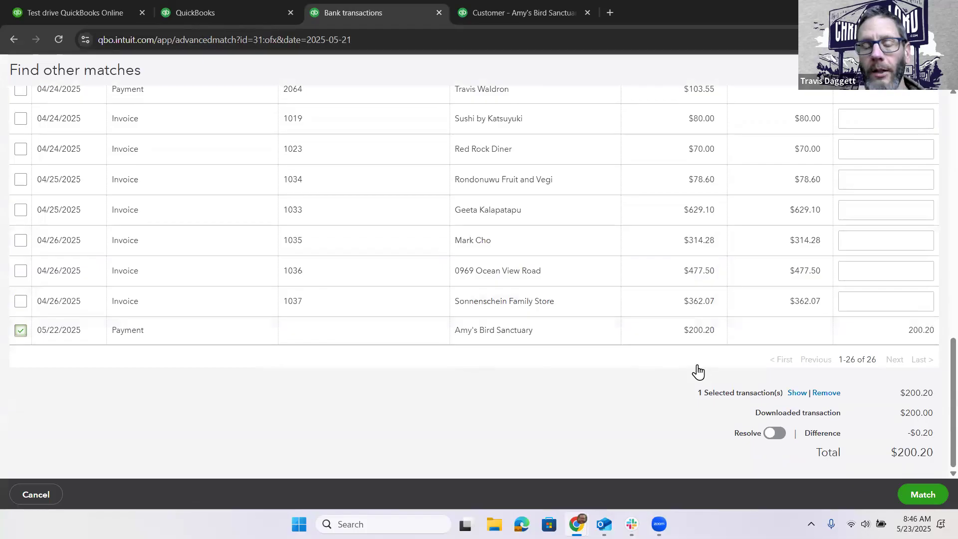
- Resolve the difference with a Design income transaction of -0.20 and match the deposit
click(773, 433)
scroll(723, 426, down, 3)
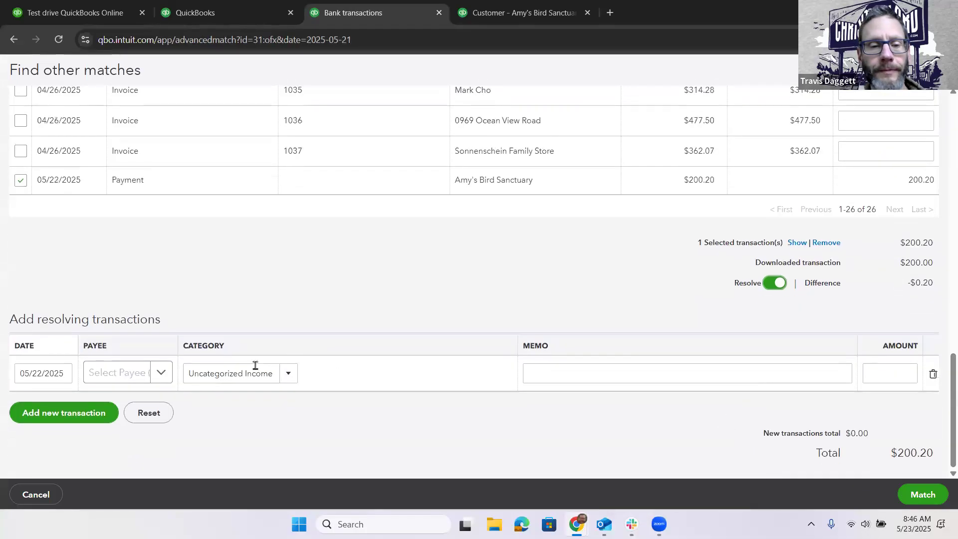
click(252, 374)
text(design income)
click(256, 417)
click(898, 377)
text(-)
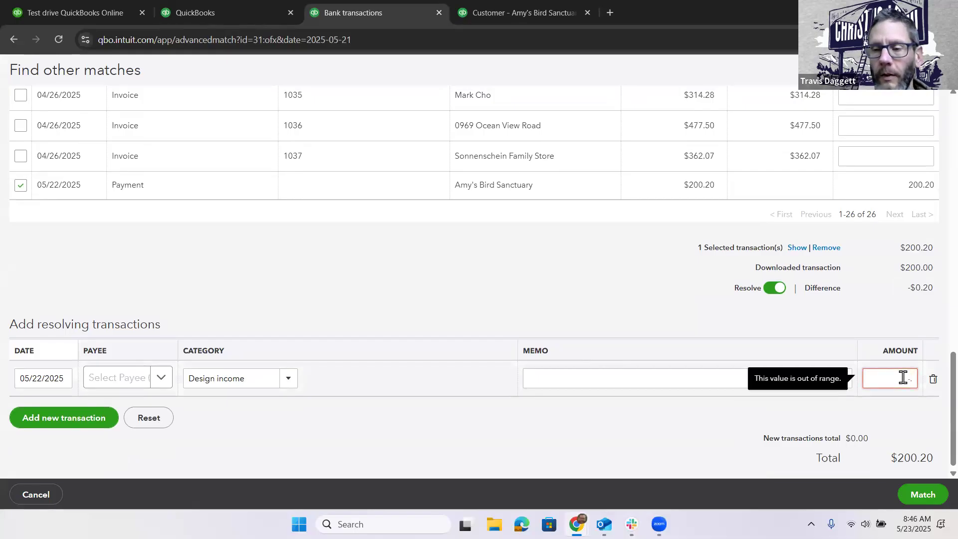
text(.20)
key(Tab)
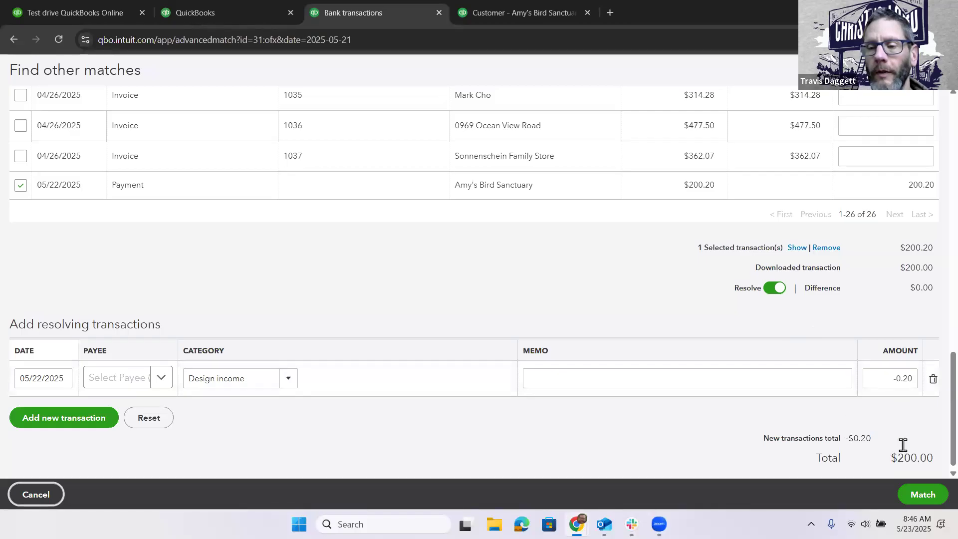
click(914, 499)
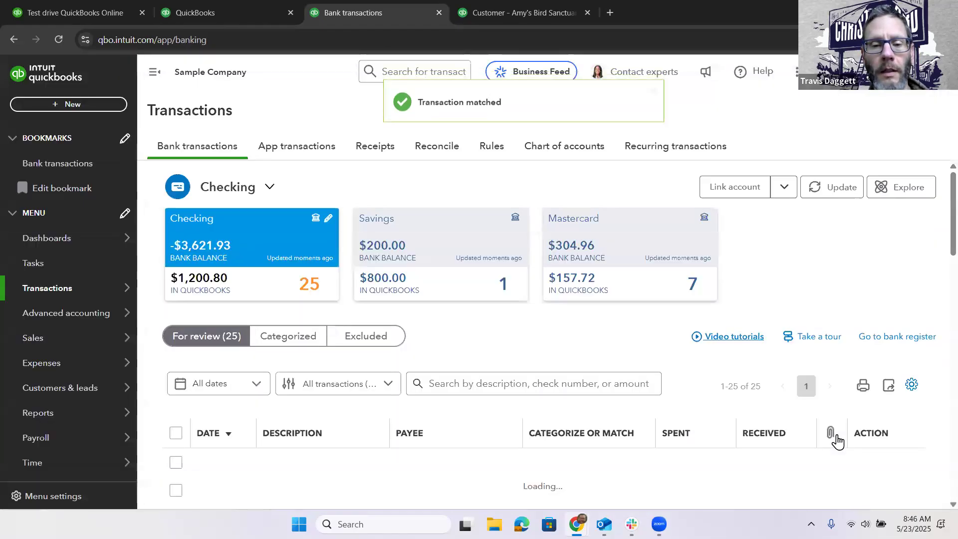
- Reload the Checking reconciliation and examine its 05/22/2025 deposit and expense entries
click(218, 13)
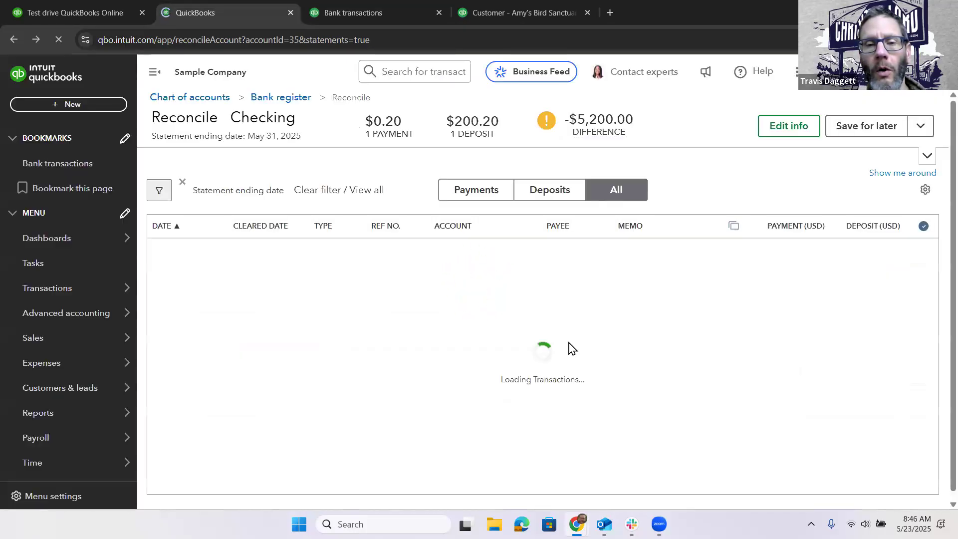
scroll(567, 347, down, 10)
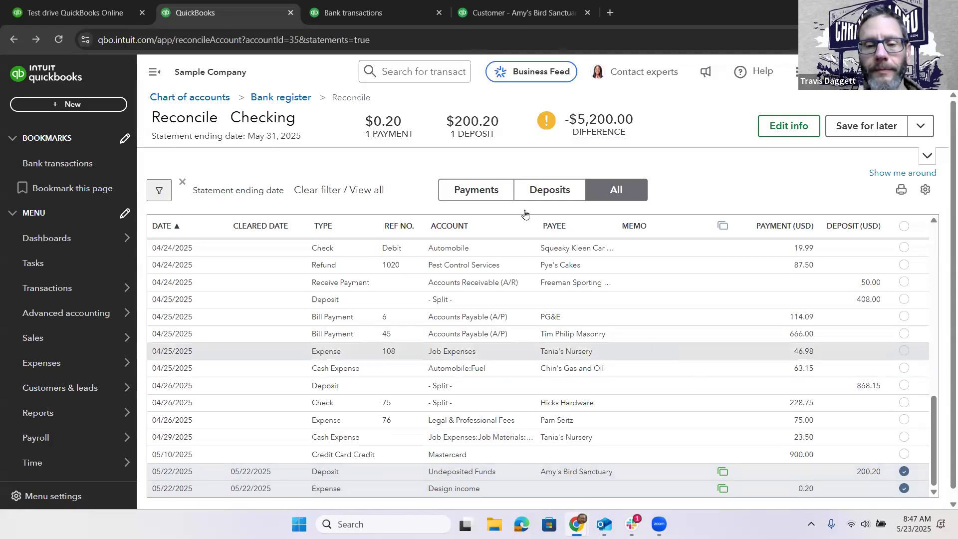
- Open the Profit and Loss report and examine the transactions behind the Design income total
click(365, 13)
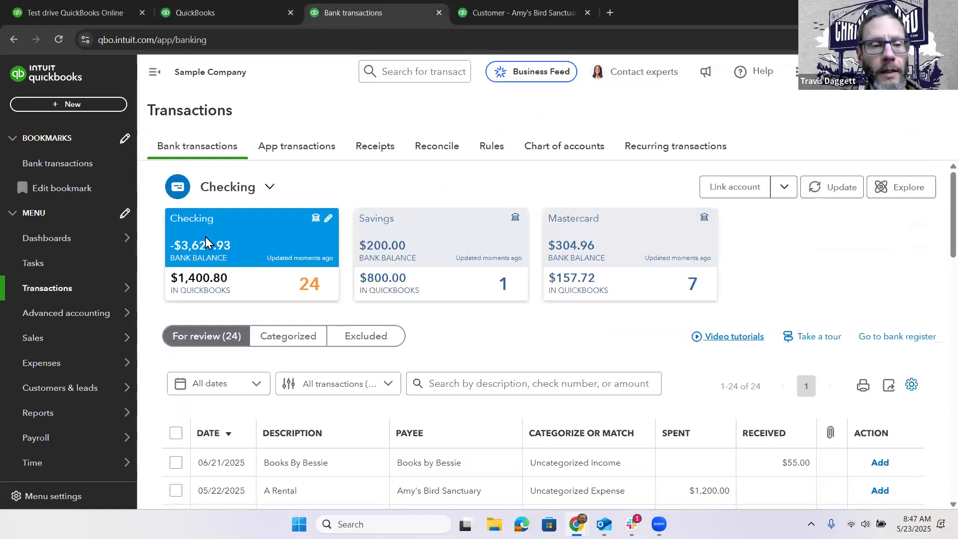
mouse_move(100, 412)
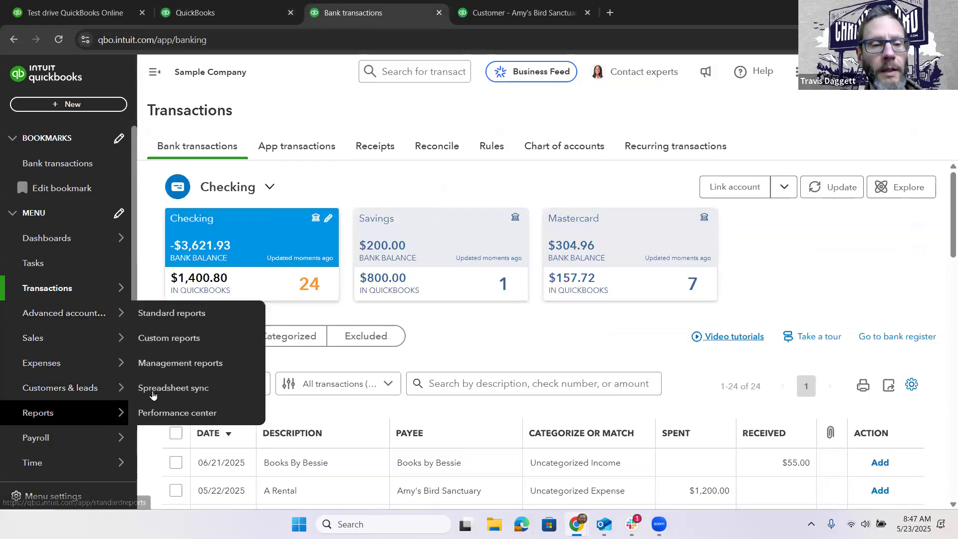
click(181, 316)
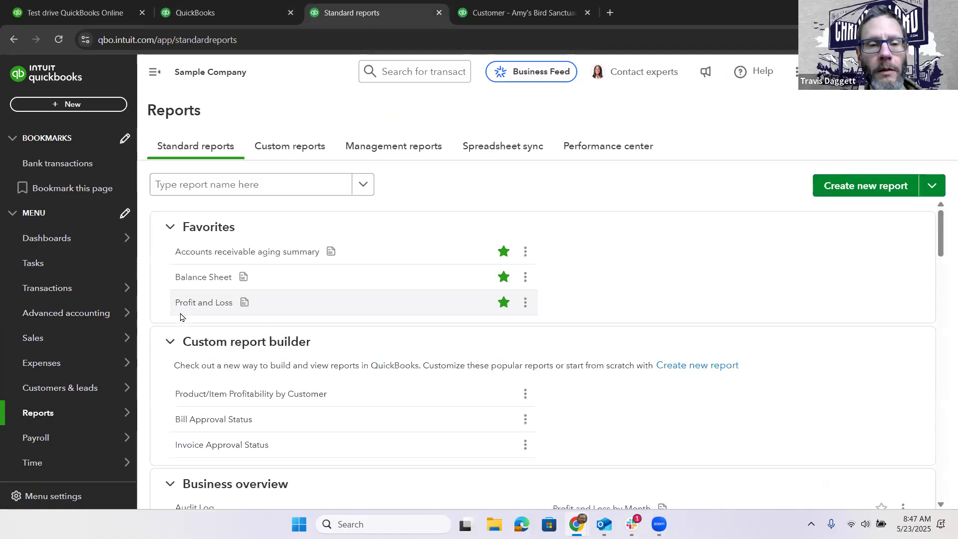
click(201, 306)
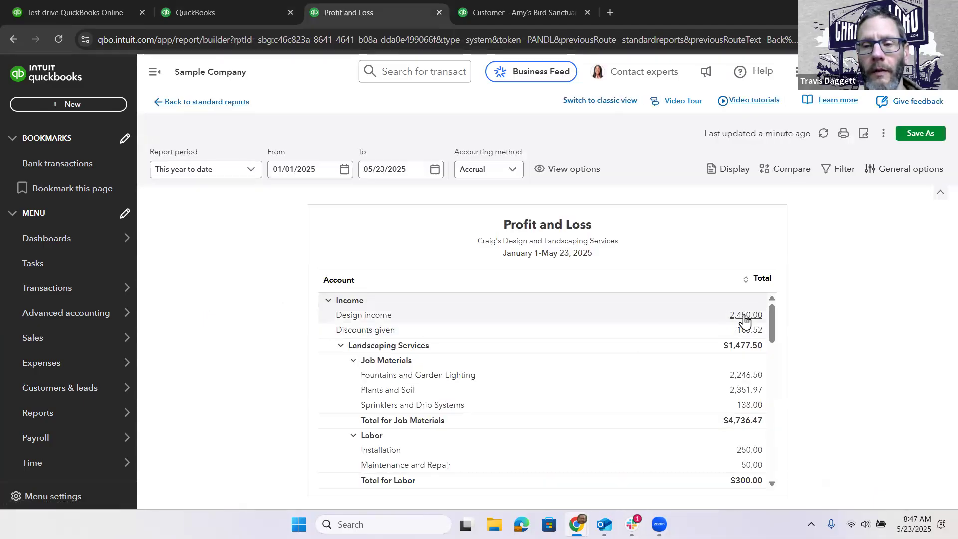
click(736, 315)
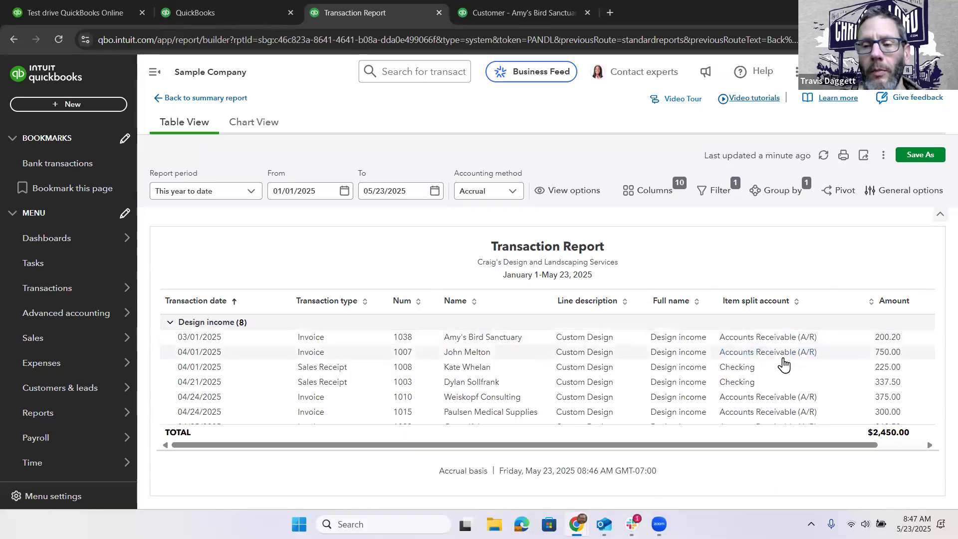
scroll(784, 359, down, 1)
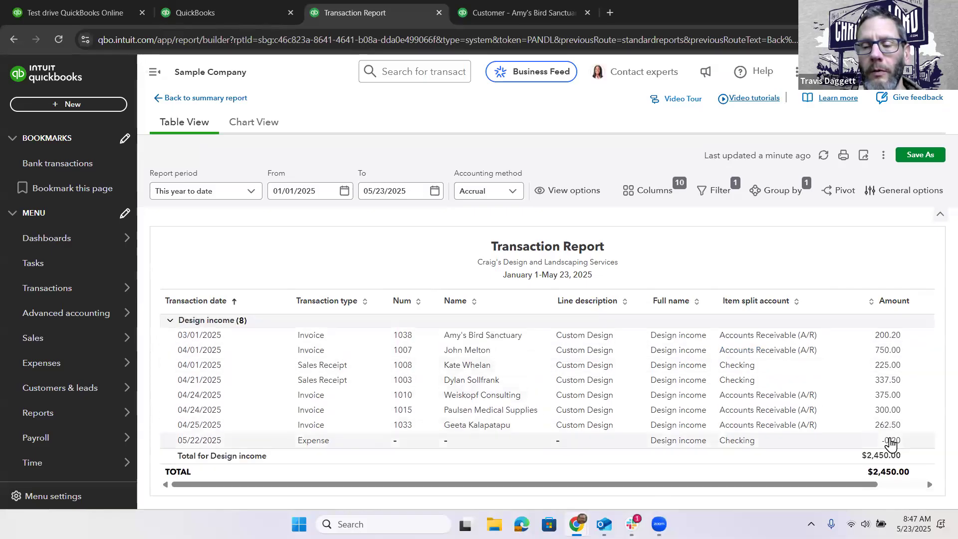
scroll(872, 365, up, 1)
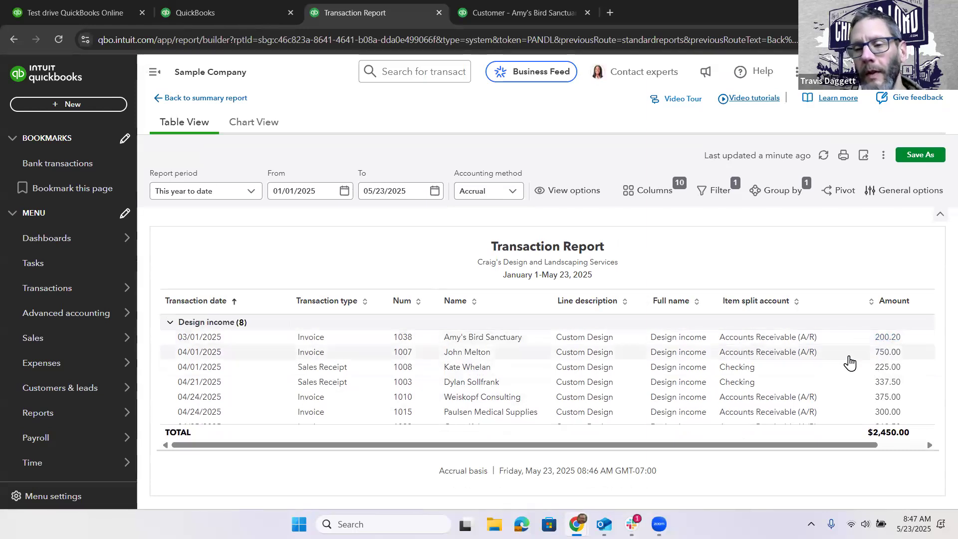
scroll(838, 366, down, 3)
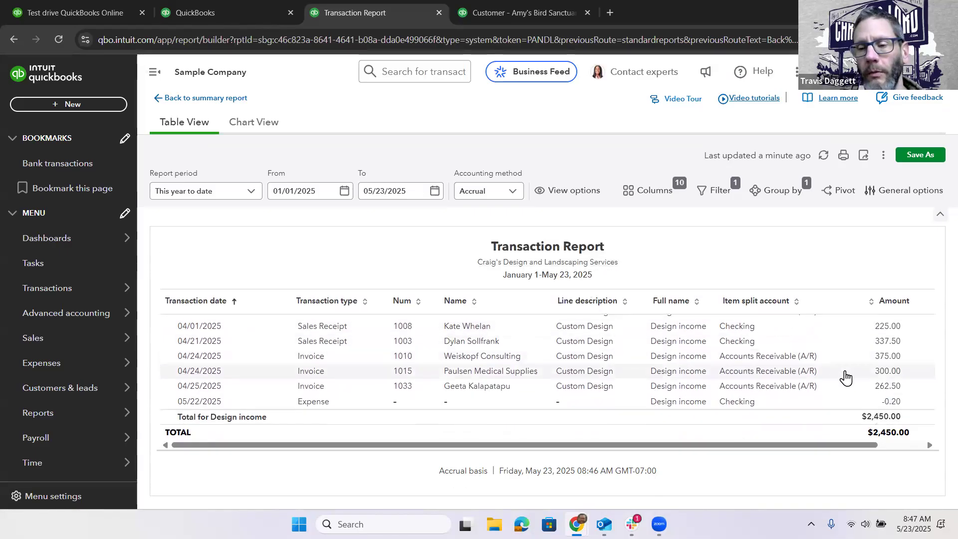
scroll(844, 383, up, 3)
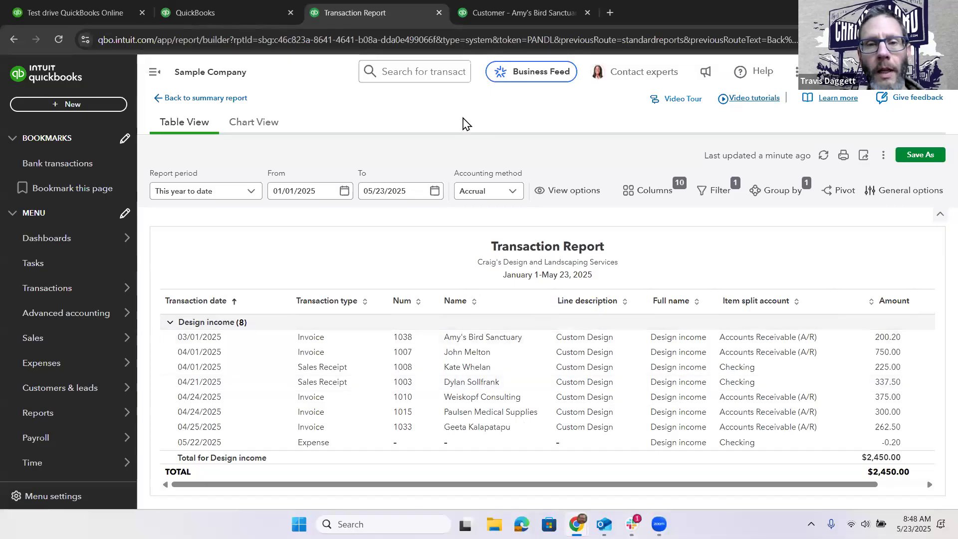
- Review the payments and invoices in Amy's Bird Sanctuary's transaction list and dismiss the drafted invoice reminder
click(490, 11)
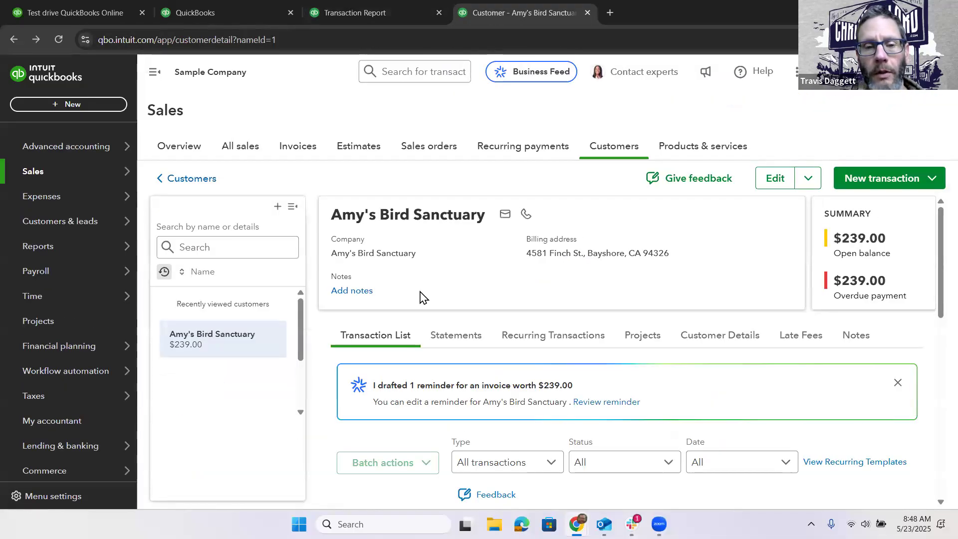
scroll(421, 297, down, 6)
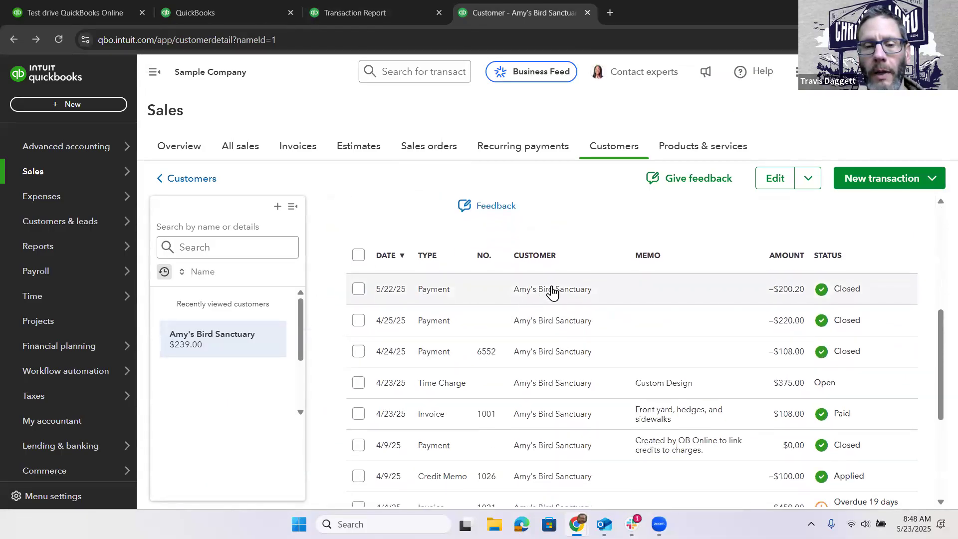
scroll(554, 339, down, 3)
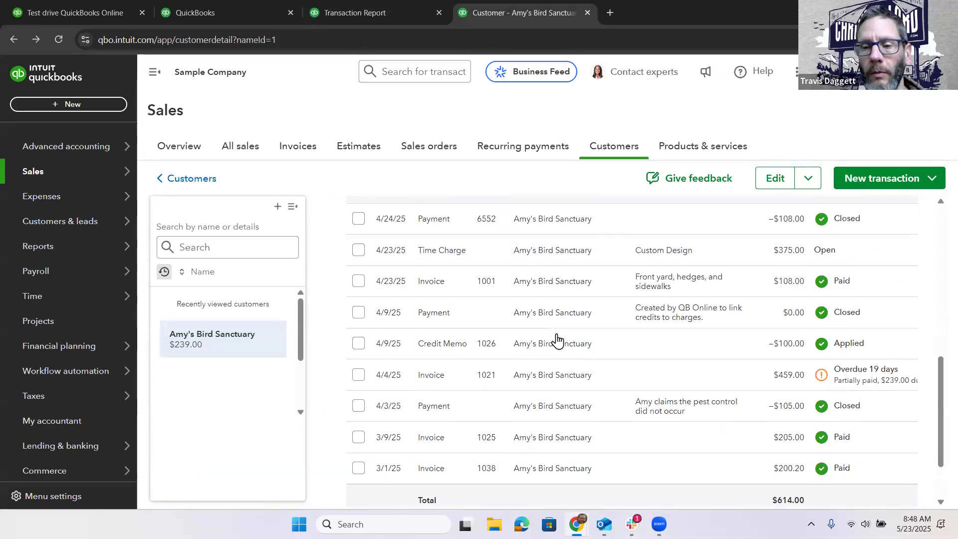
scroll(557, 341, down, 1)
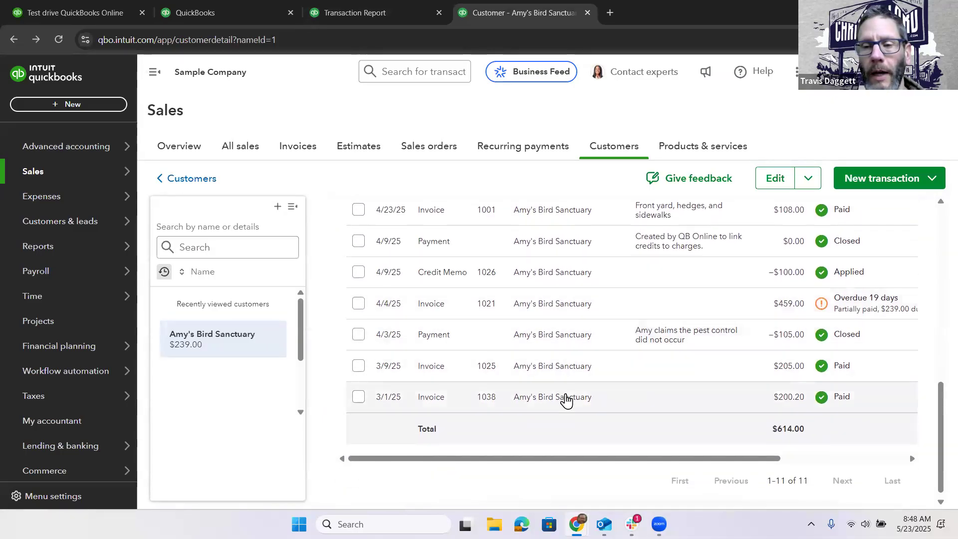
scroll(555, 369, up, 6)
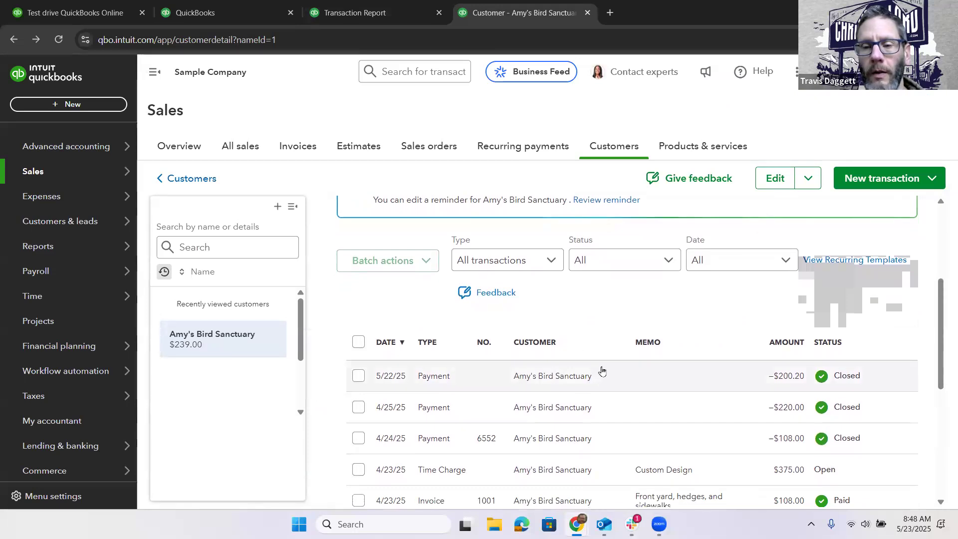
scroll(725, 390, up, 4)
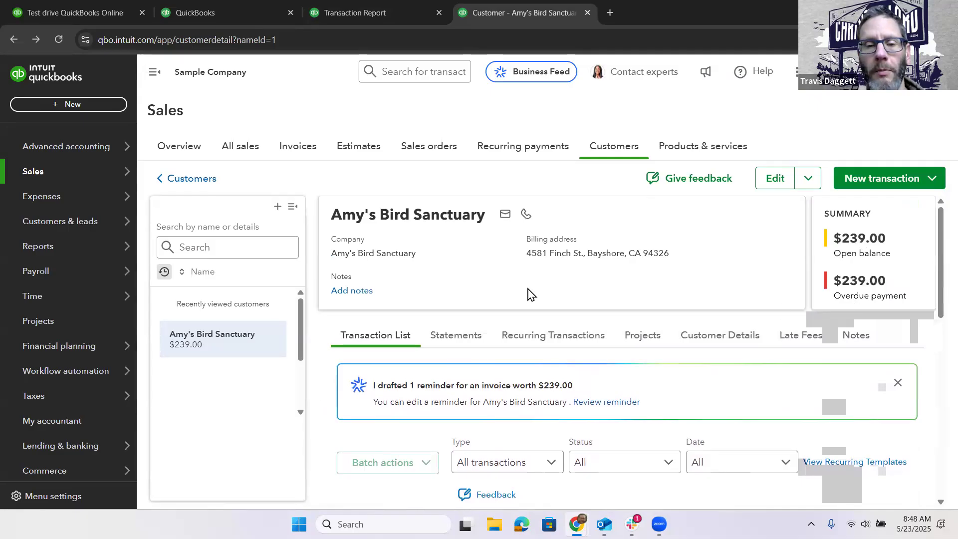
click(898, 385)
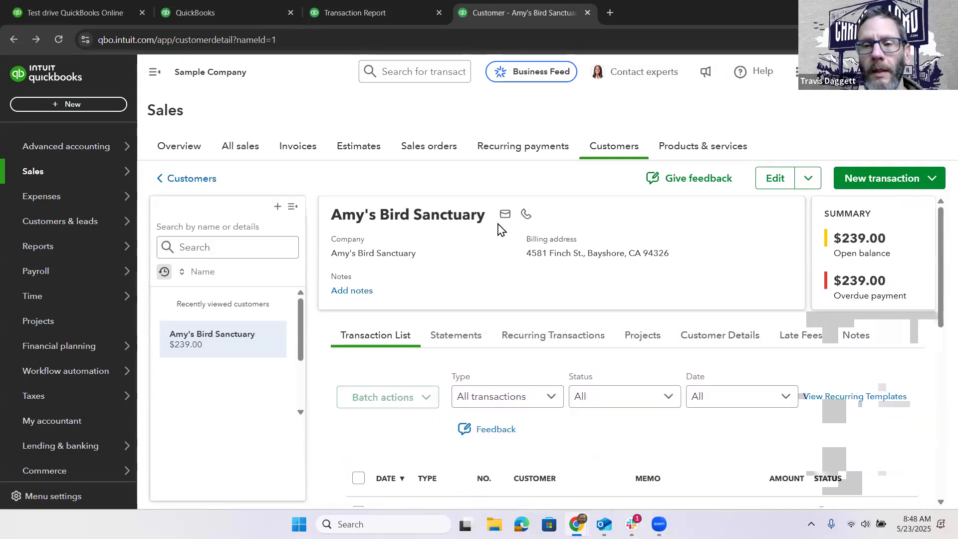